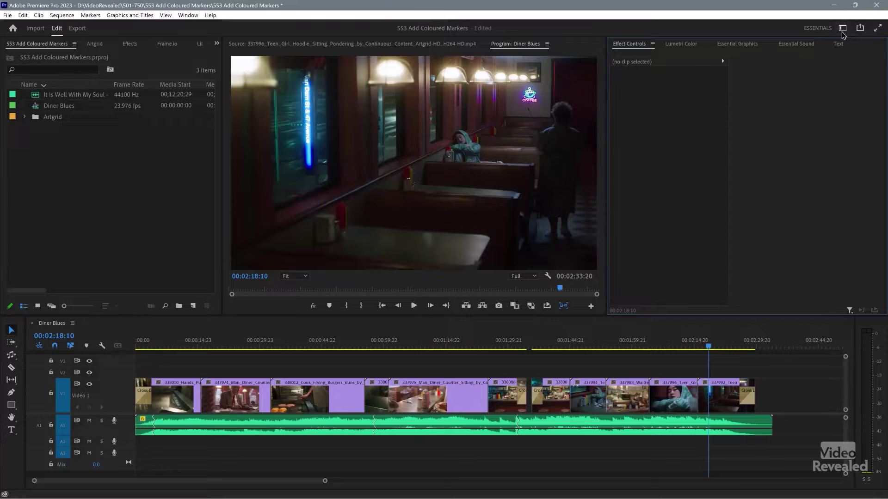
# Reset the workspace to its saved layout and show the Markers panel from the Window menu.
pyautogui.click(841, 31)
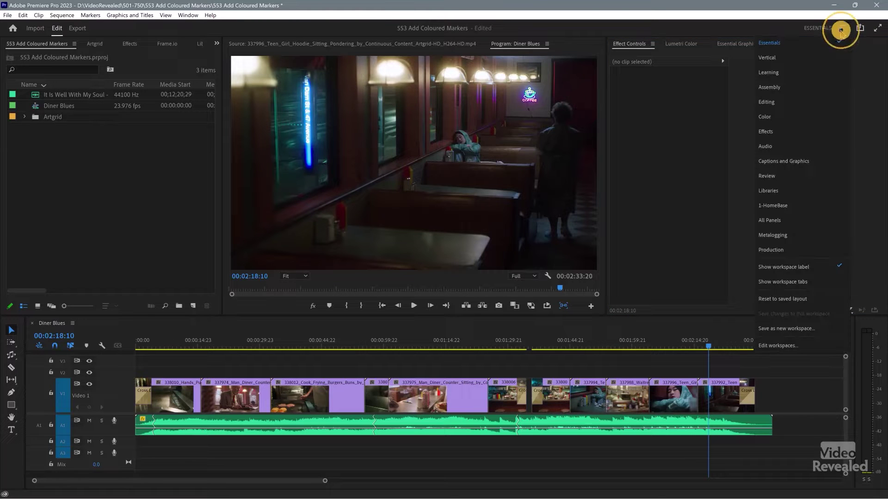
pyautogui.click(769, 43)
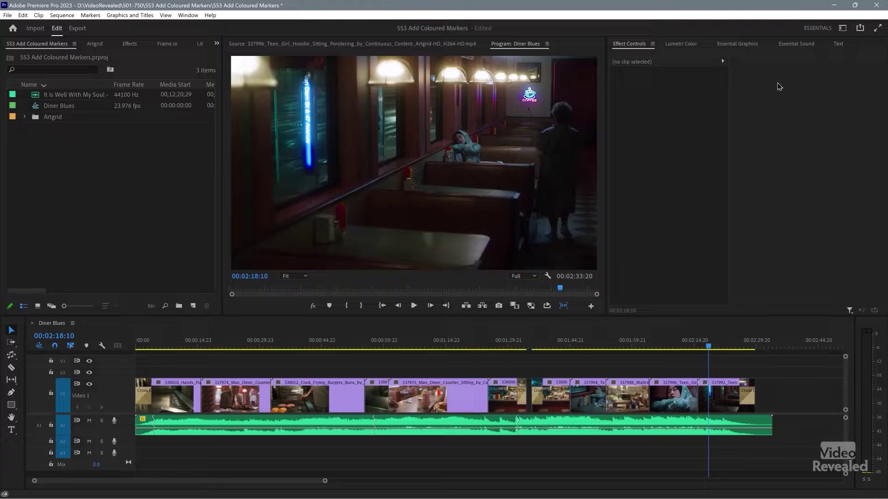
pyautogui.click(188, 15)
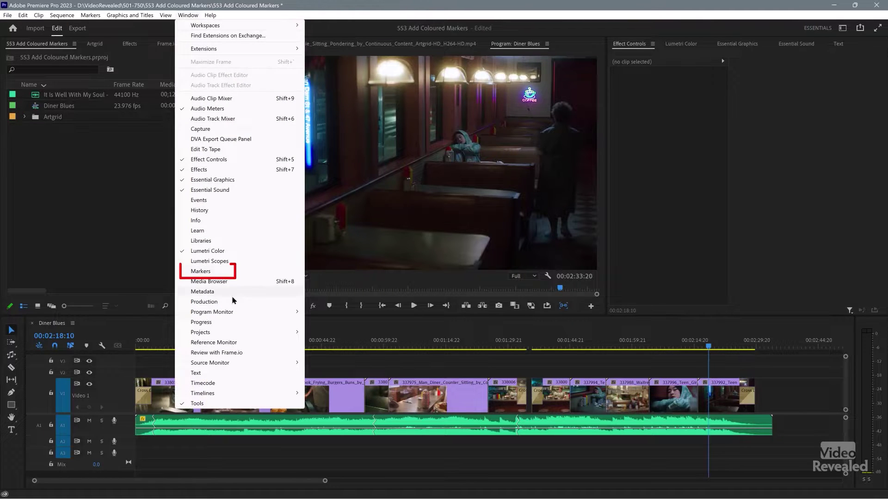
pyautogui.click(224, 272)
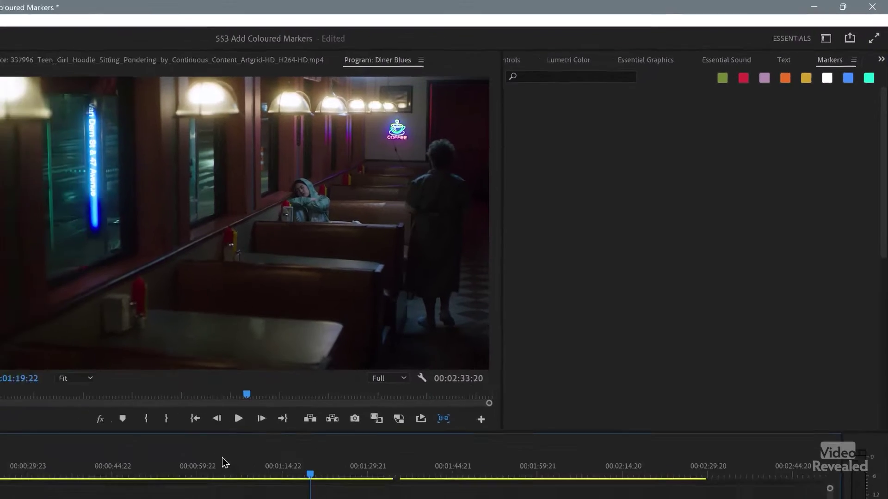
# Add a test marker at 00:00:23:21, then clear all markers from the time ruler.
pyautogui.click(466, 341)
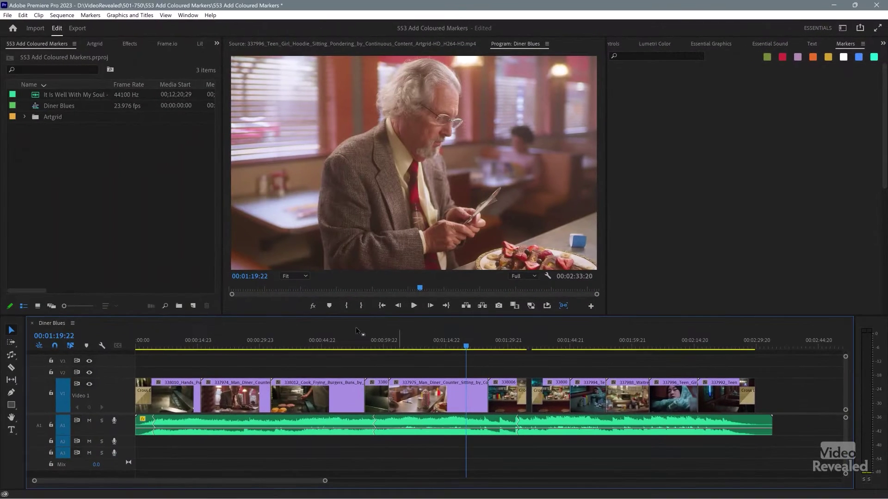
pyautogui.moveTo(337, 344); pyautogui.dragTo(236, 354)
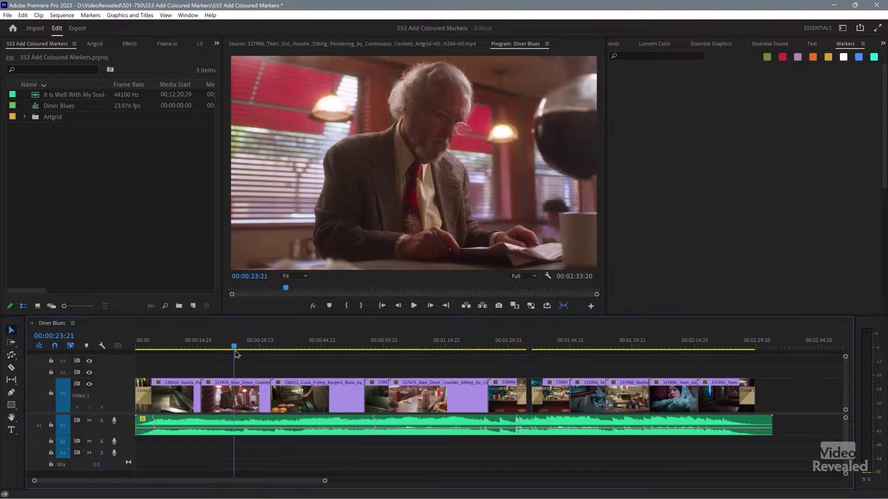
pyautogui.press('m')
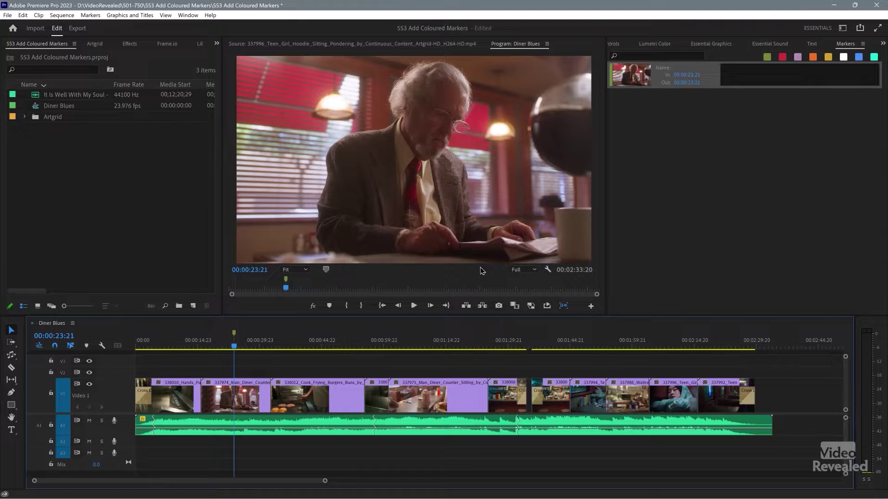
pyautogui.rightClick(235, 334)
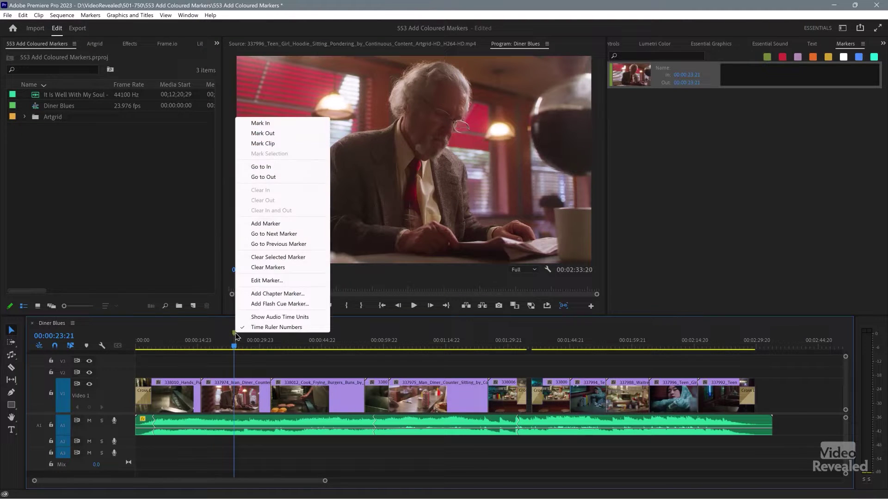
pyautogui.click(280, 268)
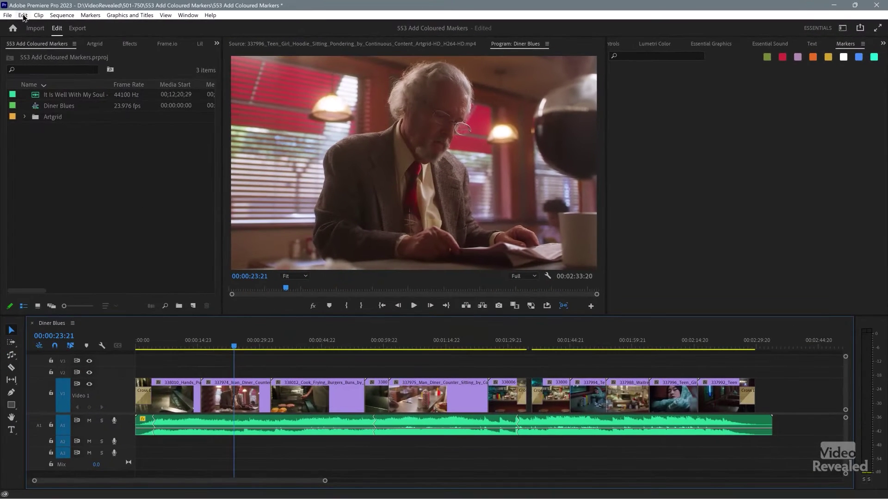
pyautogui.click(22, 15)
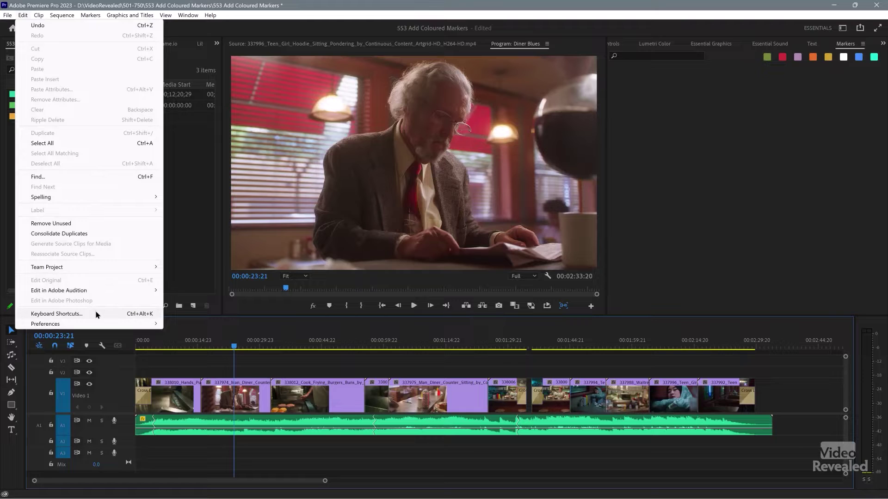
# Open Keyboard Shortcuts filtered by 'marker' and select the Add Red Marker shortcut cell.
pyautogui.click(97, 315)
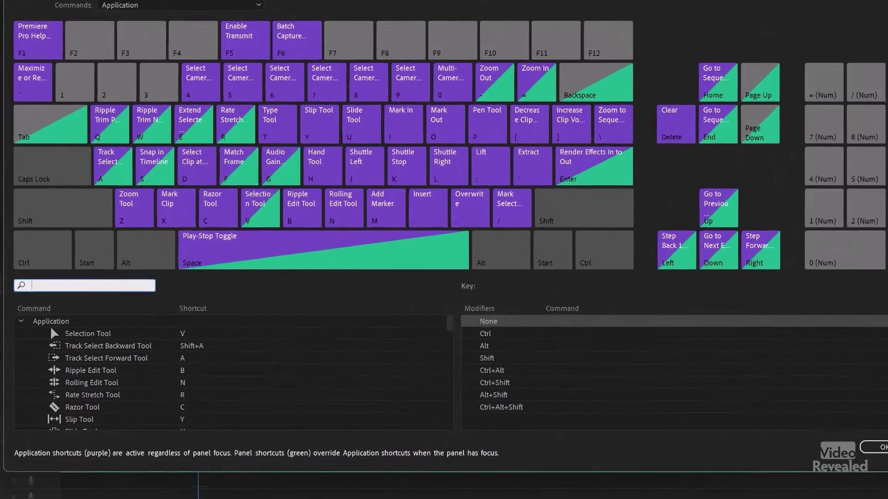
pyautogui.write('marker')
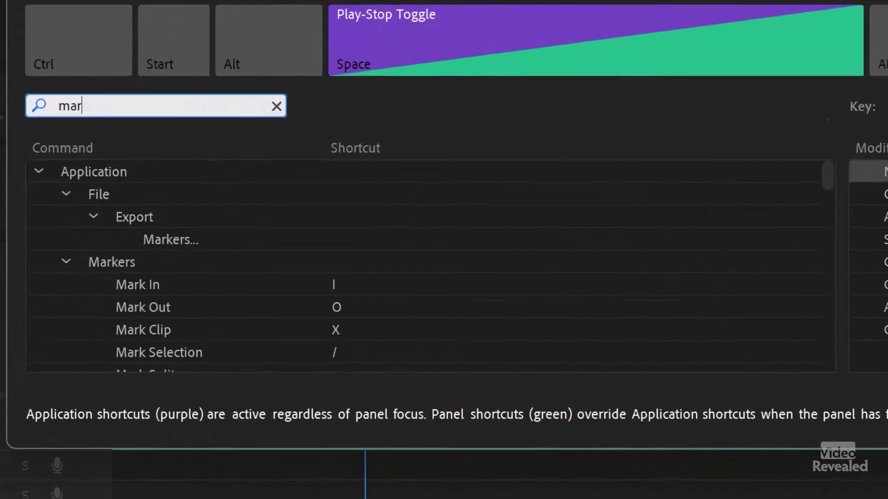
pyautogui.write('s')
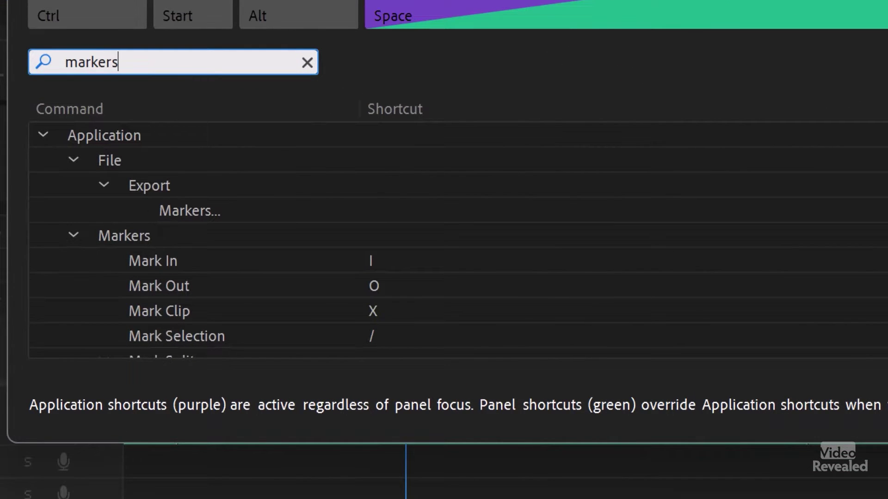
pyautogui.scroll(-5, 256, 233)
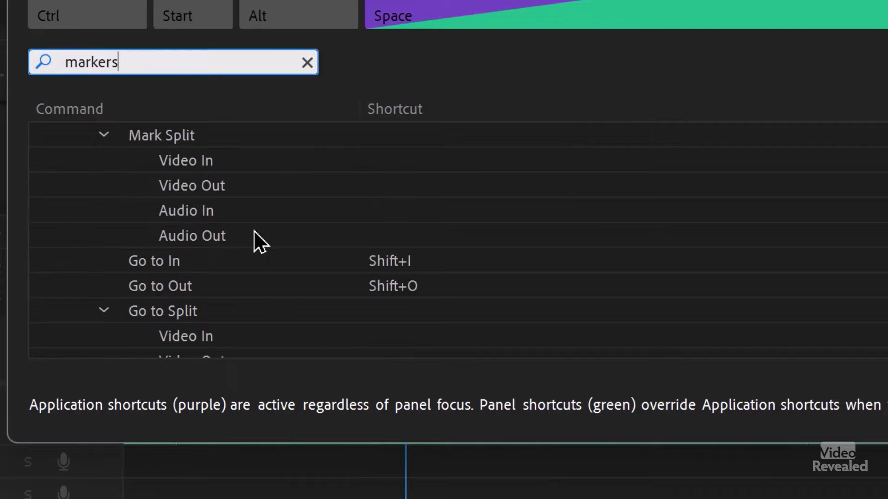
pyautogui.scroll(-3, 254, 231)
pyautogui.scroll(3, 255, 231)
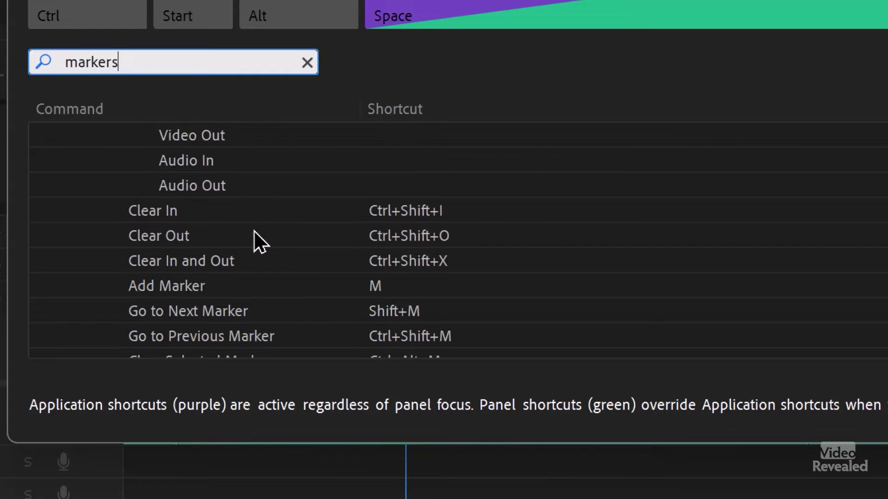
pyautogui.scroll(1, 253, 231)
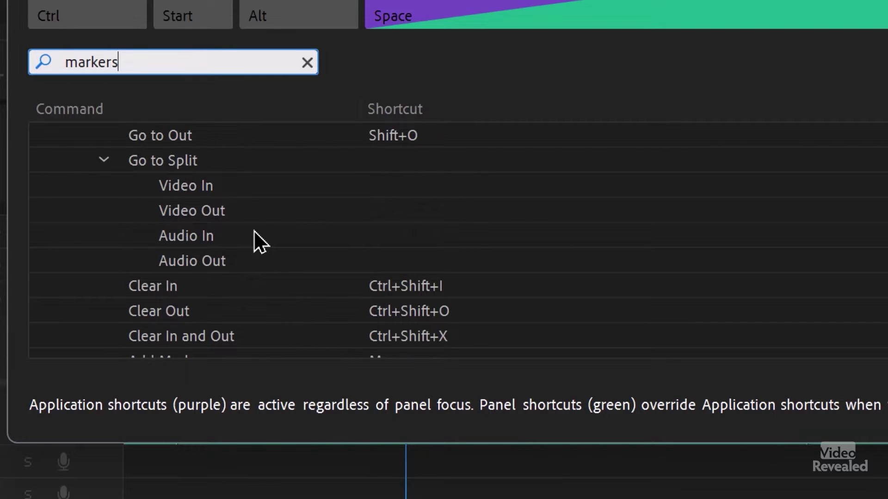
pyautogui.press('BackSpace')
pyautogui.scroll(-1, 305, 208)
pyautogui.scroll(-1, 321, 199)
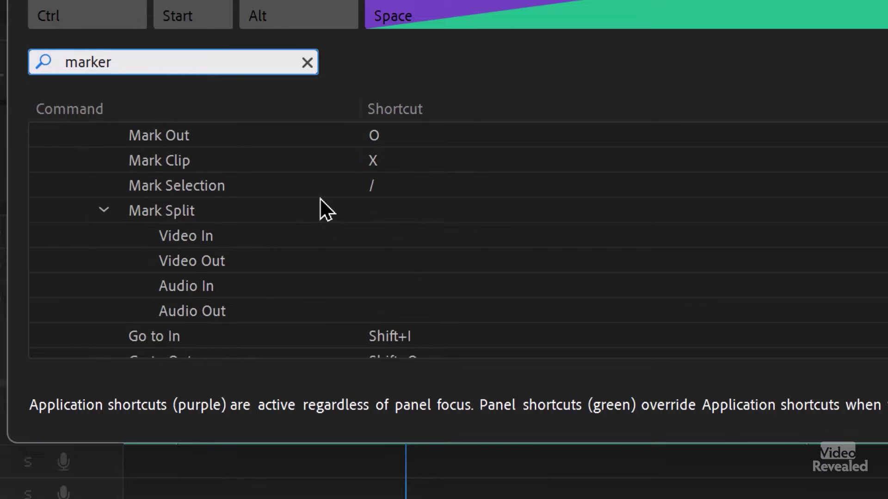
pyautogui.scroll(-3, 320, 198)
pyautogui.scroll(-7, 320, 198)
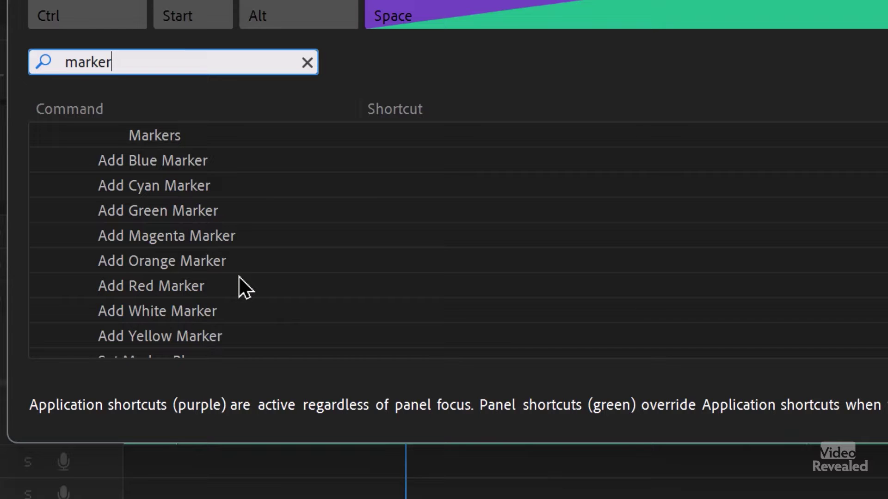
pyautogui.click(379, 278)
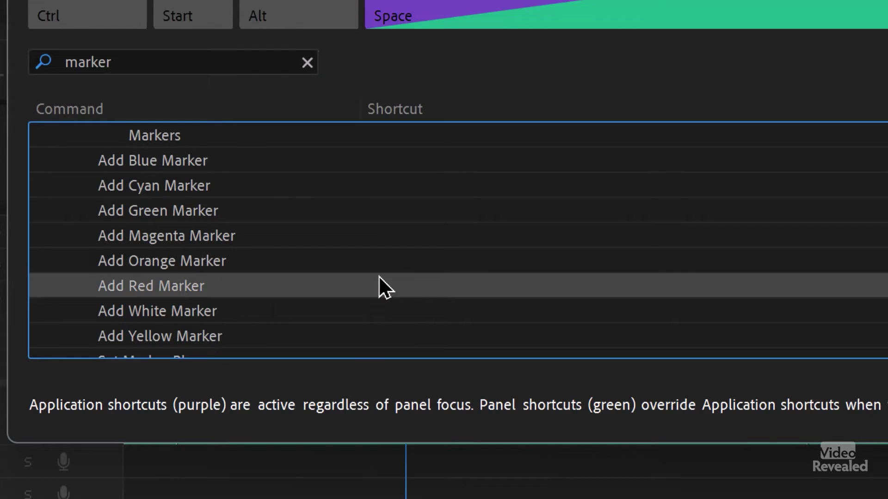
# Assign shortcuts 1, 2 and 3 to Add Red, Blue and Yellow Marker and save them.
pyautogui.click(379, 285)
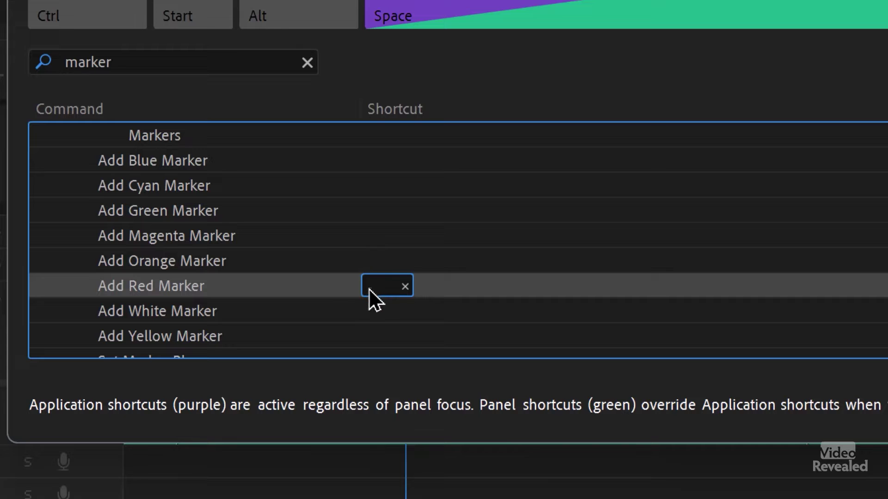
pyautogui.press('1')
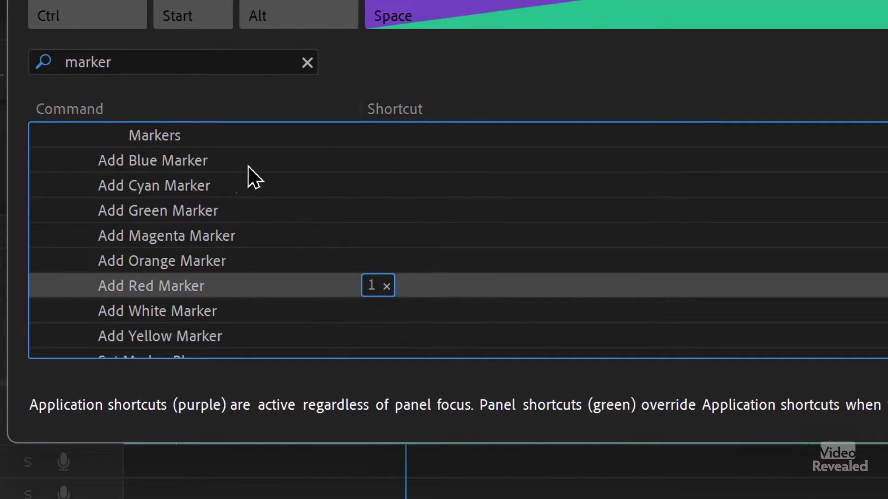
pyautogui.click(396, 165)
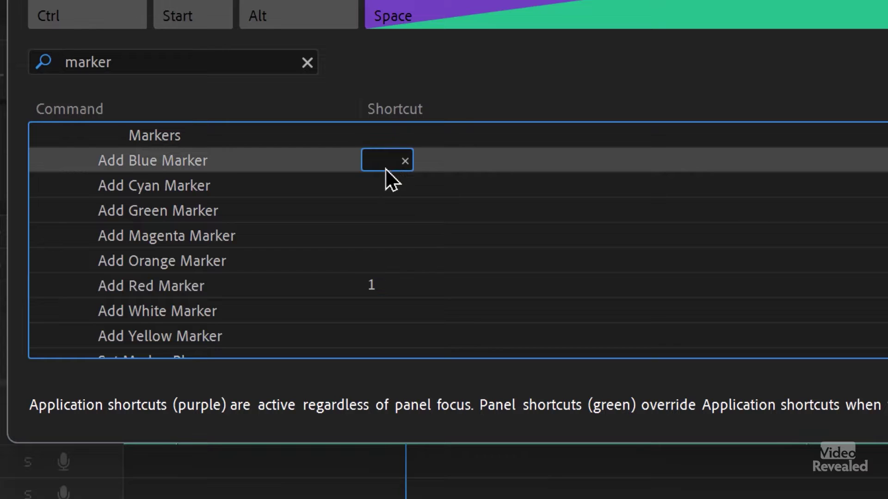
pyautogui.press('2')
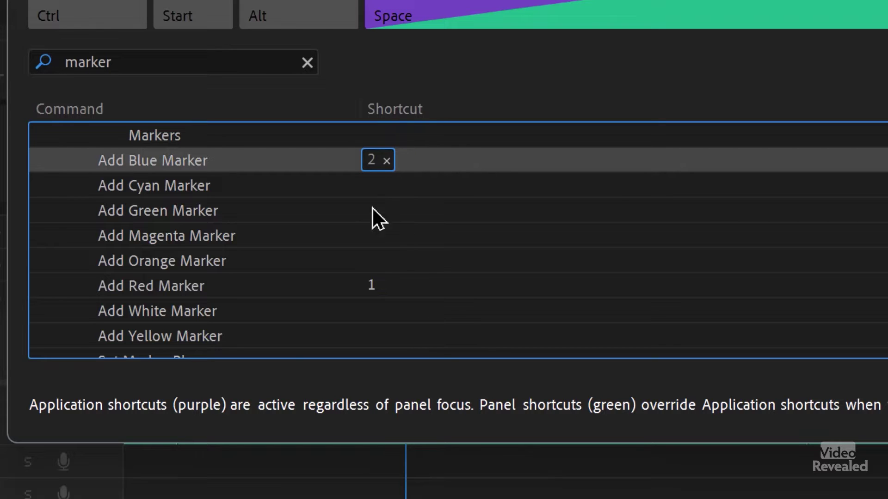
pyautogui.click(373, 334)
pyautogui.click(373, 336)
pyautogui.press('3')
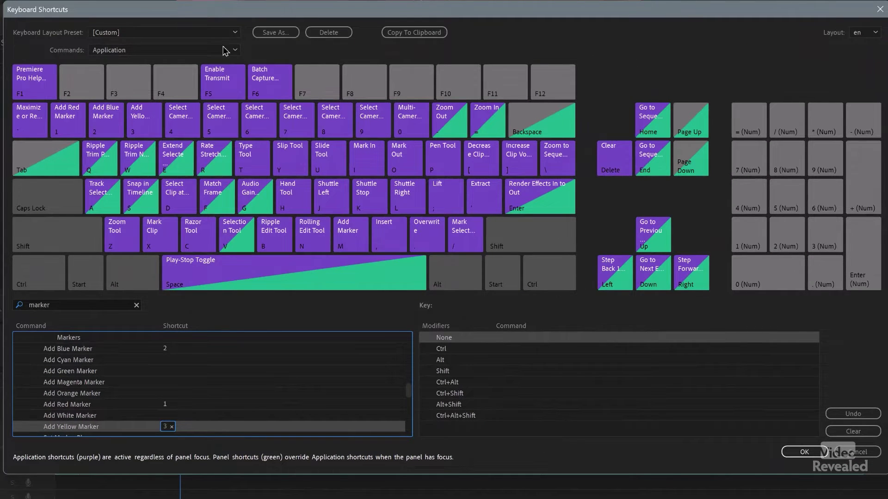
pyautogui.click(805, 452)
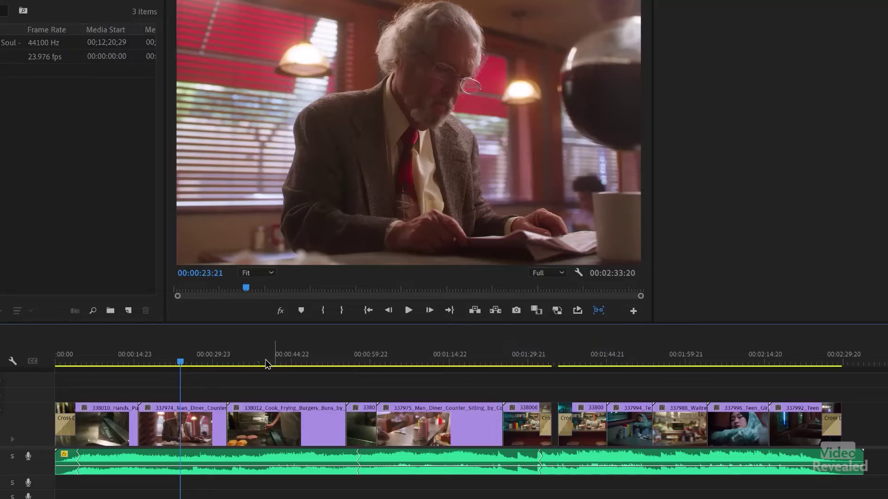
pyautogui.moveTo(200, 360); pyautogui.dragTo(179, 359)
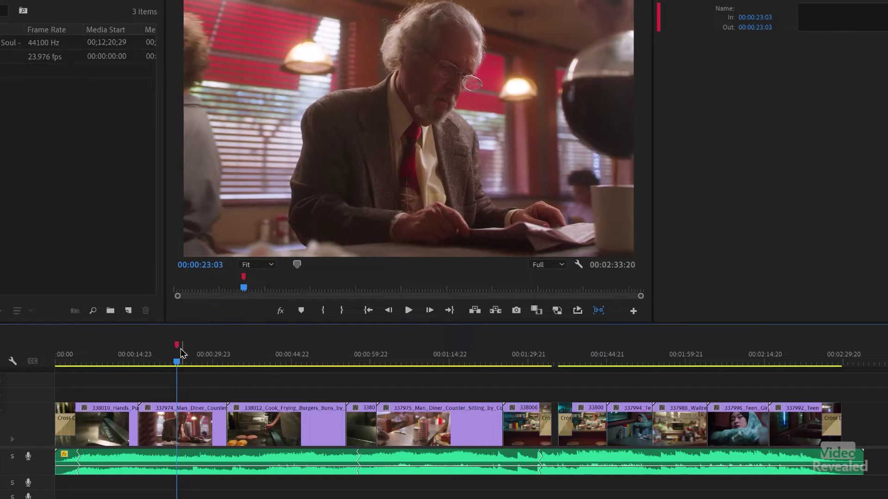
# Add red, blue, yellow markers at 00:00:23:03, 00:00:42:13, 00:01:03:13, and yellow at 00:01:26:23.
pyautogui.press('m')
pyautogui.click(280, 360)
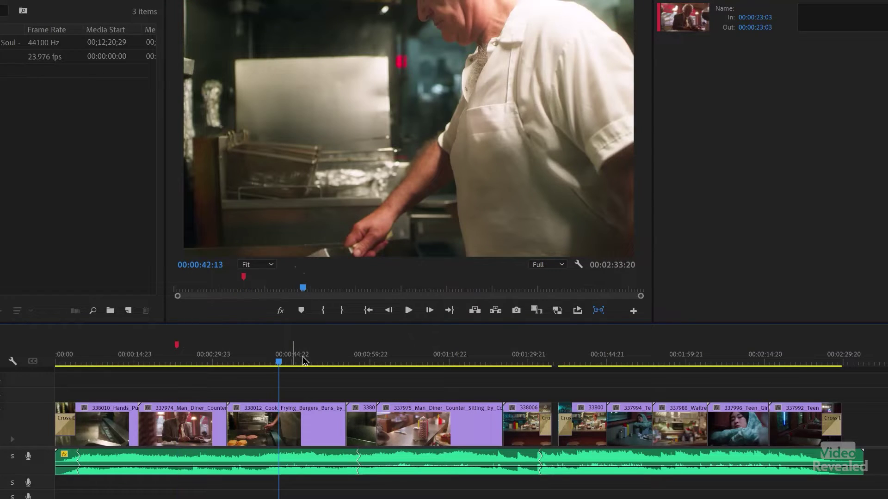
pyautogui.press('m')
pyautogui.click(390, 360)
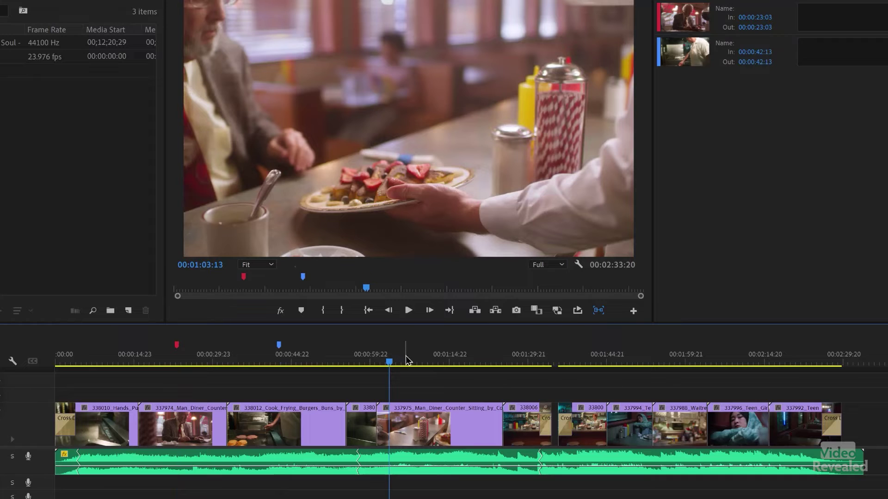
pyautogui.press('m')
pyautogui.click(511, 358)
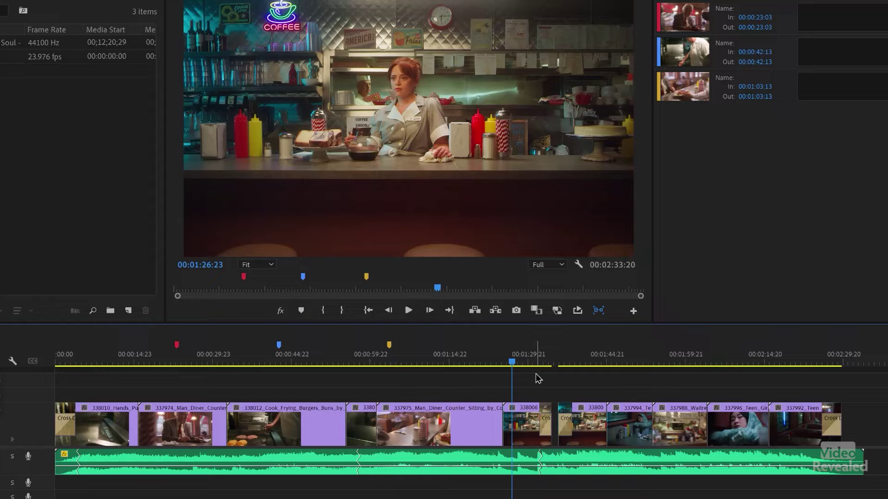
pyautogui.press('m')
pyautogui.press('m')
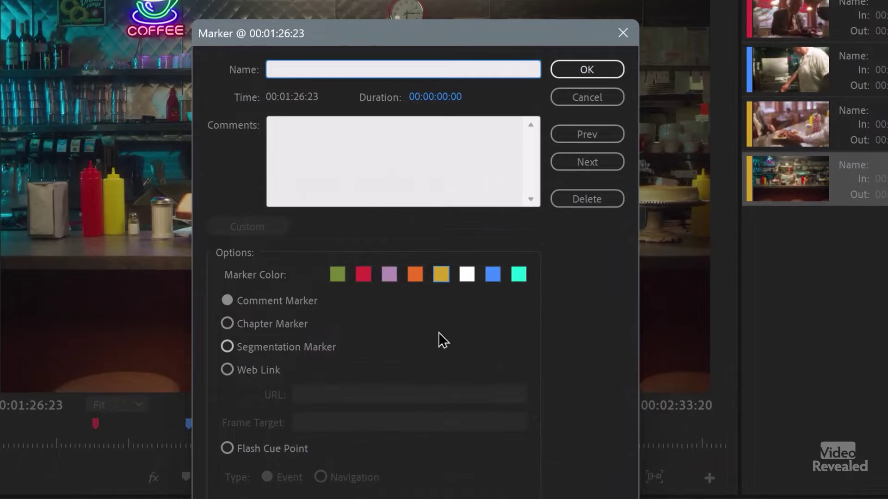
# Name the marker 'check lighting' and set its duration to 00:00:04:09.
pyautogui.moveTo(455, 36)
pyautogui.mouseDown()
pyautogui.moveTo(139, 23)
pyautogui.moveTo(330, 33)
pyautogui.mouseUp()
pyautogui.write('eckc ')
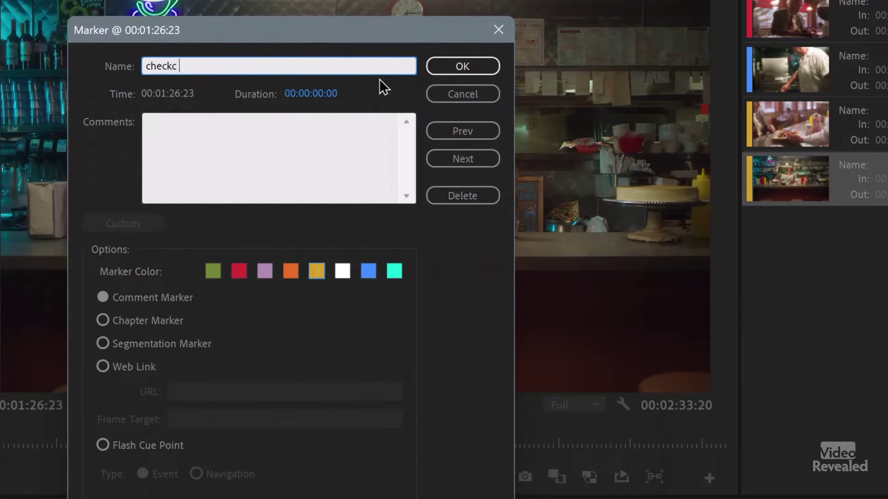
pyautogui.press('BackSpace')
pyautogui.press('BackSpace')
pyautogui.write(' lighting')
pyautogui.moveTo(304, 97); pyautogui.dragTo(397, 103)
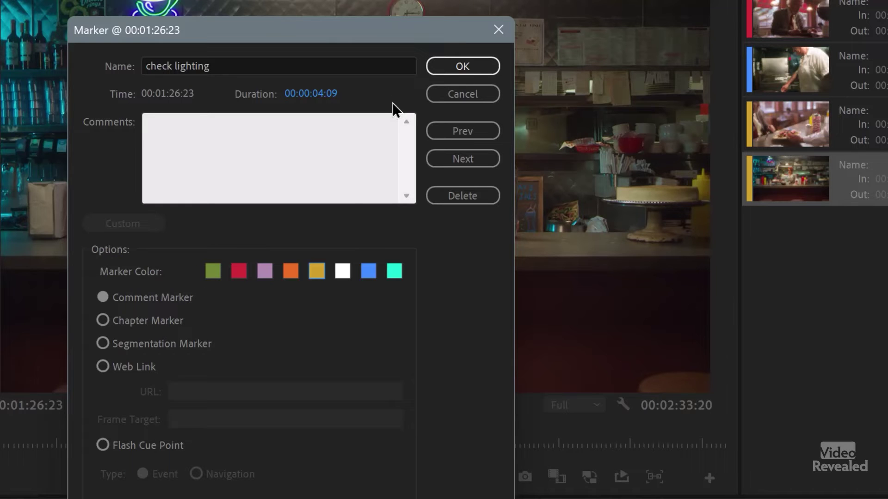
pyautogui.click(463, 66)
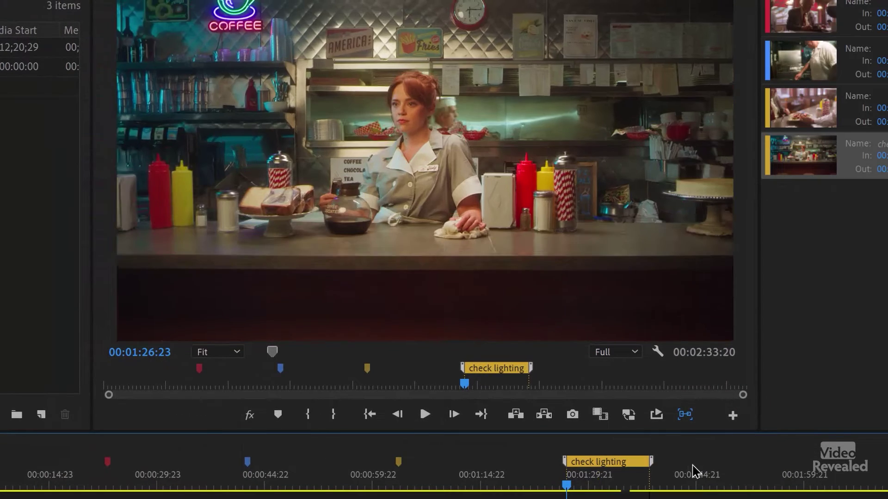
# Extend the check lighting marker to 00:01:45:00 and jump to each marker from the Markers panel.
pyautogui.click(694, 471)
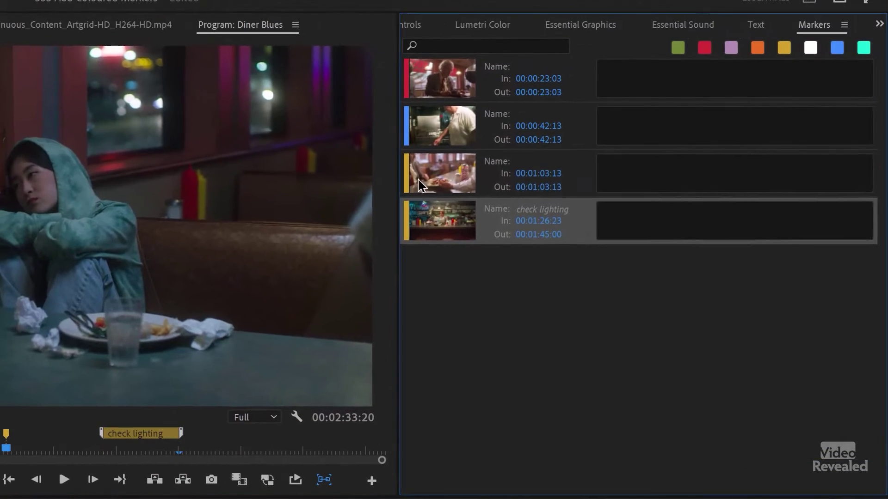
pyautogui.click(816, 107)
pyautogui.click(816, 42)
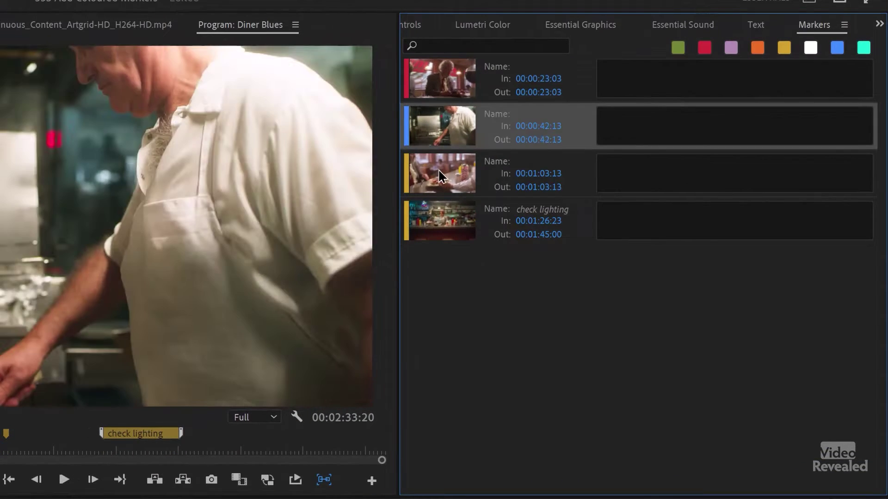
pyautogui.click(443, 178)
pyautogui.click(447, 226)
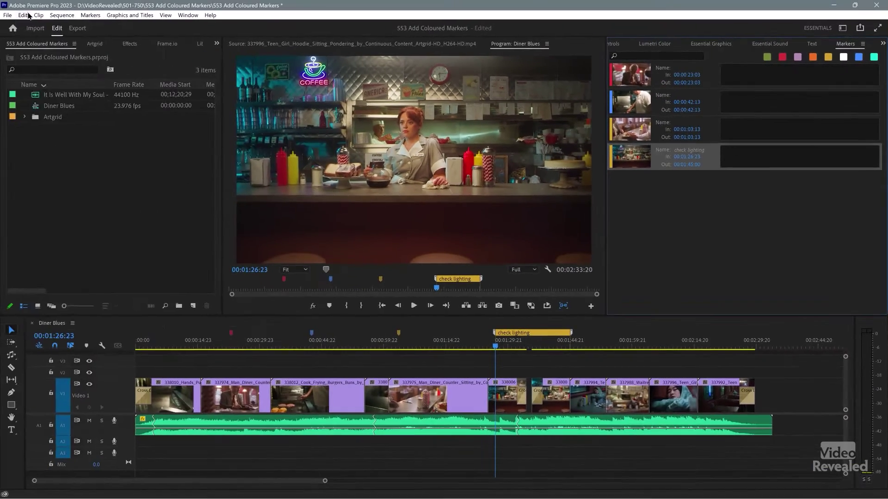
pyautogui.click(23, 15)
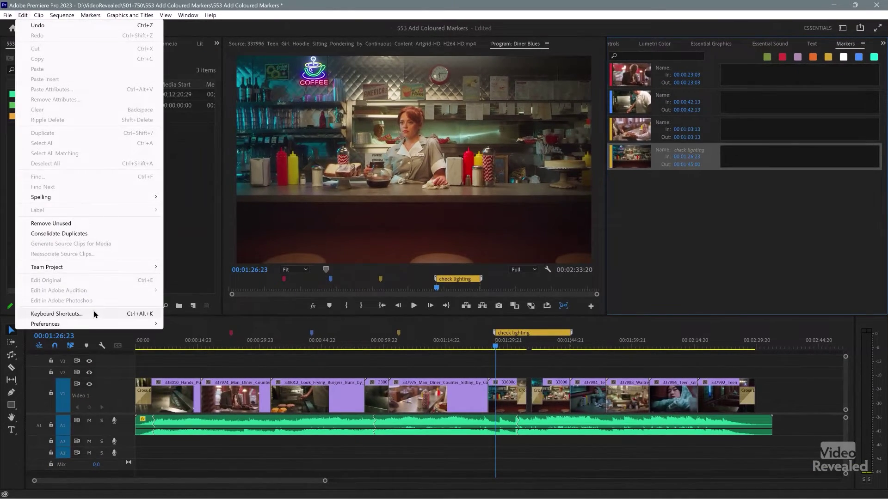
# Reopen Keyboard Shortcuts filtered by 'marker' and drag the dialog taller to list more commands.
pyautogui.click(94, 314)
pyautogui.write('marker')
pyautogui.scroll(-8, 270, 384)
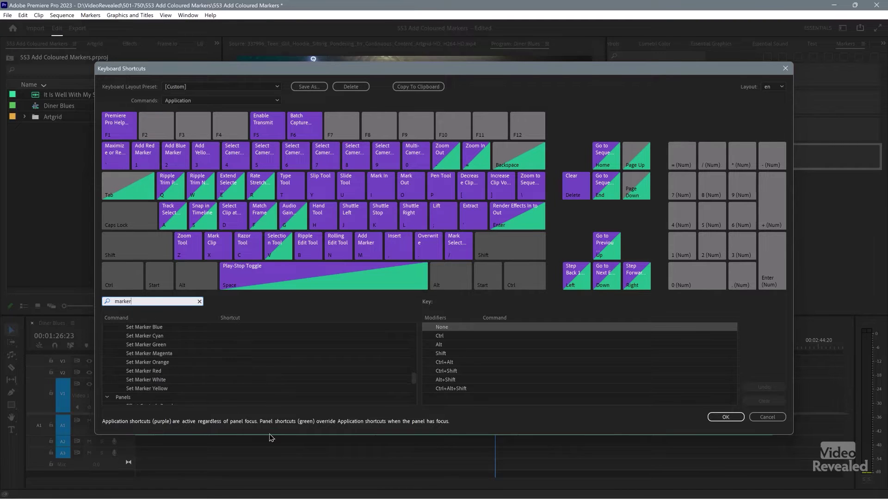
pyautogui.moveTo(270, 437); pyautogui.dragTo(270, 497)
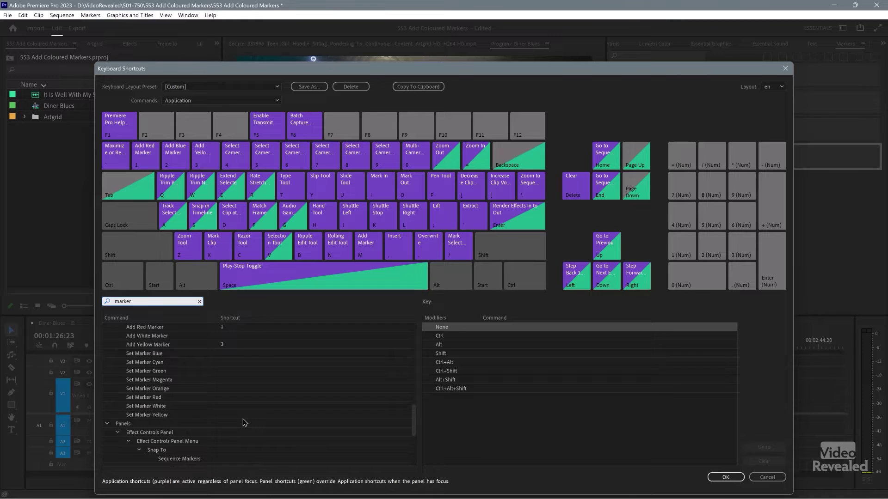